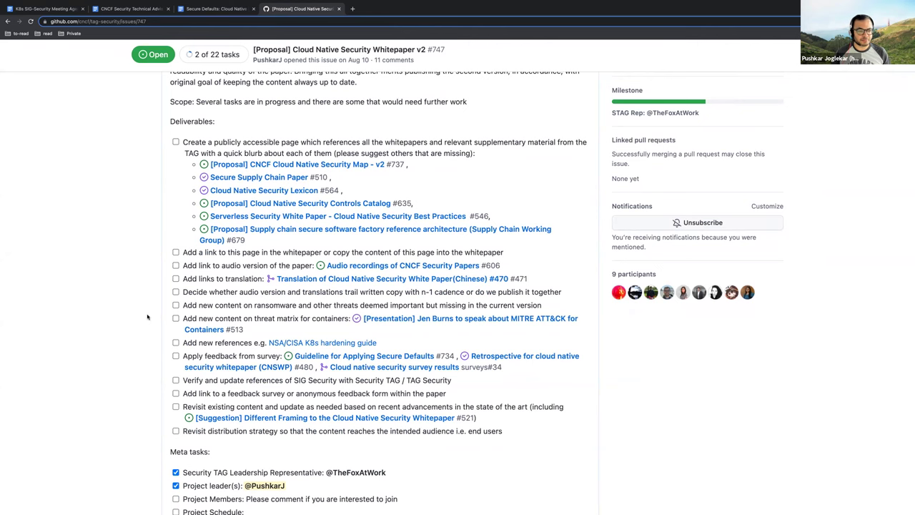
Examine the deliverables checklist and the project schedule in the Cloud Native Security Whitepaper v2 proposal.
scroll(147, 317, "down", 1)
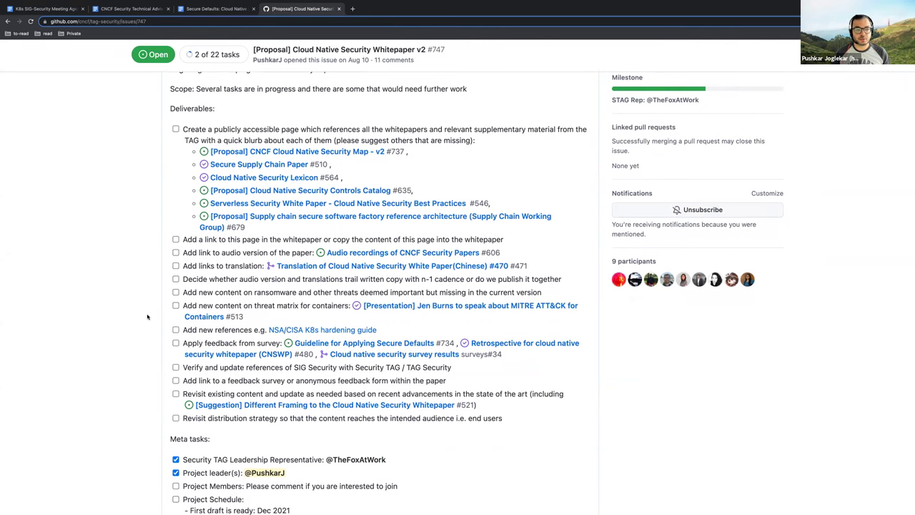
scroll(148, 316, "down", 1)
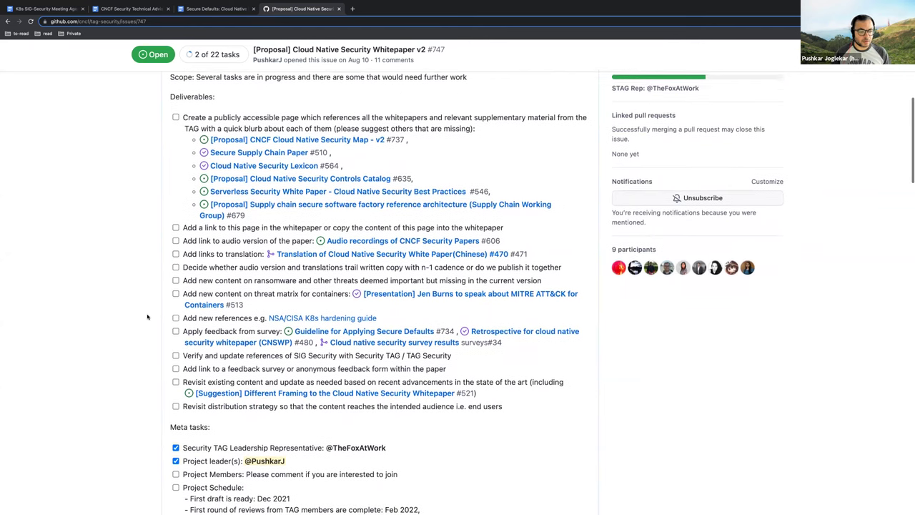
scroll(147, 316, "down", 6)
scroll(147, 316, "down", 5)
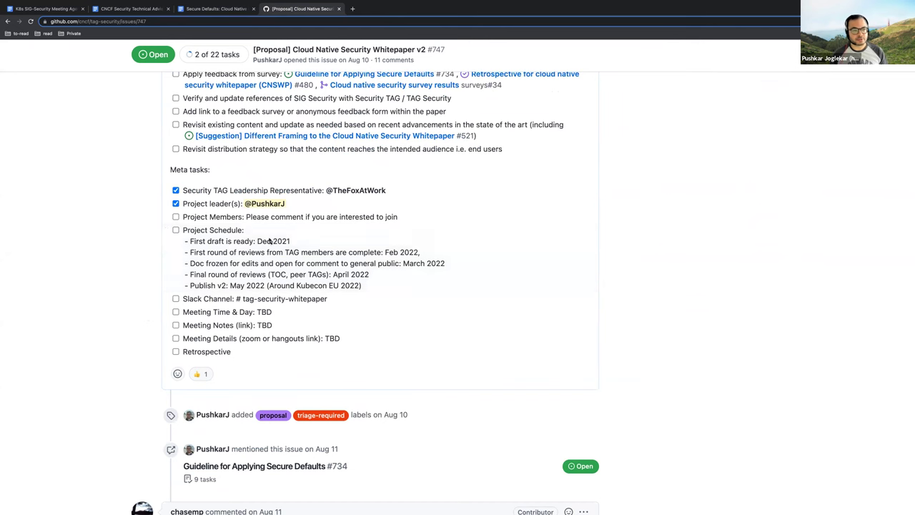
scroll(227, 105, "up", 3)
scroll(227, 105, "up", 3)
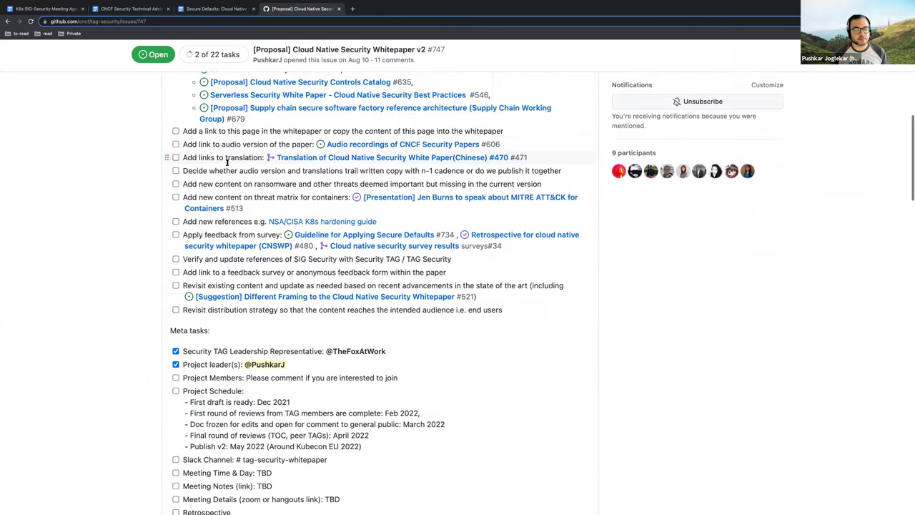
scroll(221, 180, "down", 6)
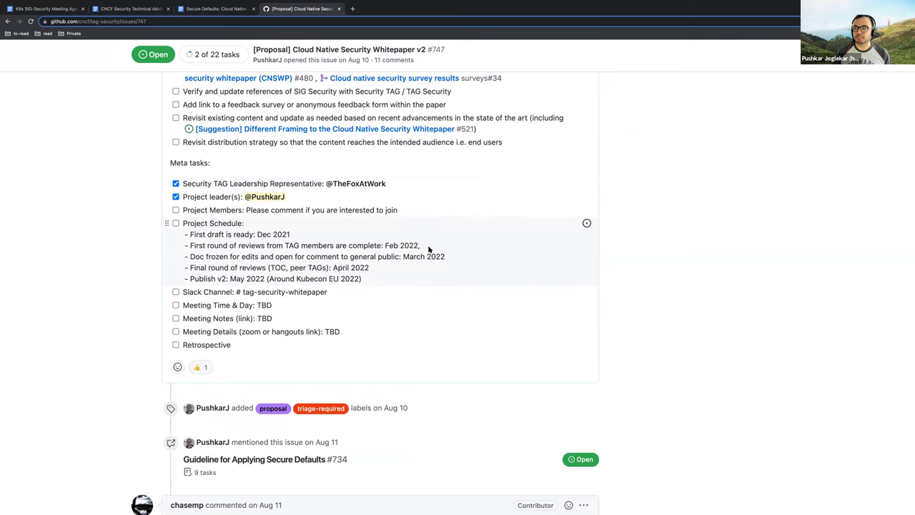
scroll(428, 249, "down", 1)
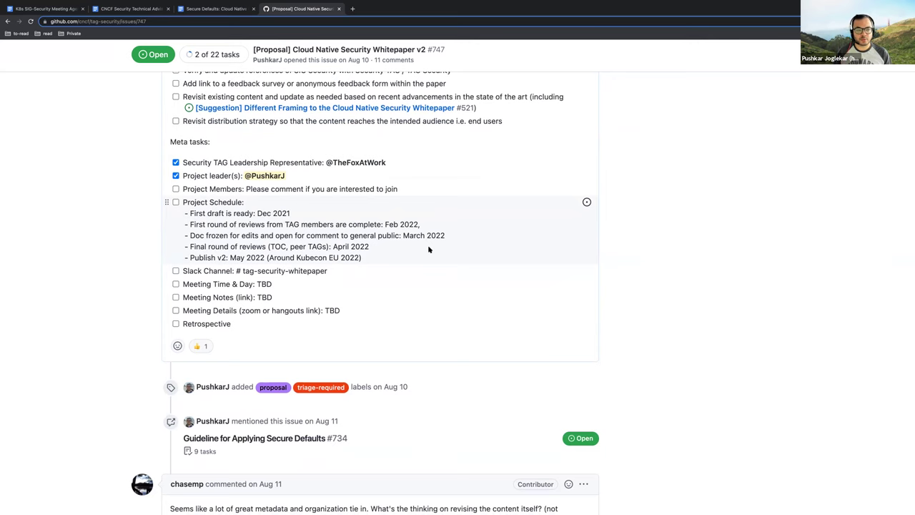
scroll(429, 249, "down", 1)
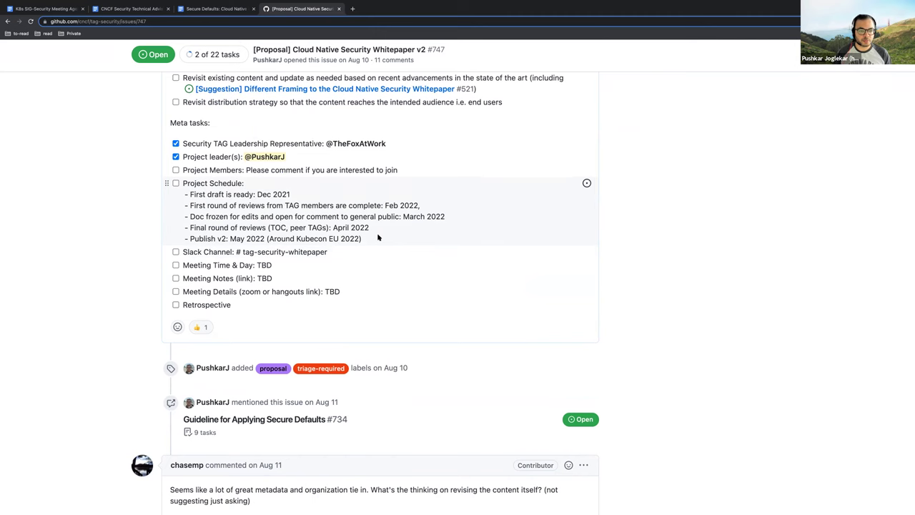
Read through the issue's comment thread and compare it with the deliverables and meta tasks in the description.
scroll(378, 237, "up", 2)
scroll(378, 237, "down", 5)
scroll(378, 237, "down", 15)
scroll(378, 237, "down", 10)
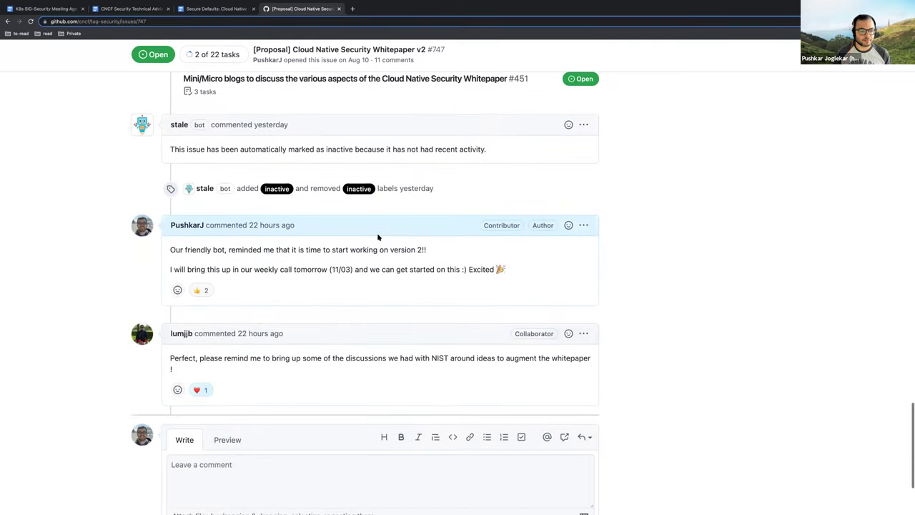
scroll(378, 238, "up", 12)
scroll(378, 234, "up", 15)
scroll(378, 237, "up", 3)
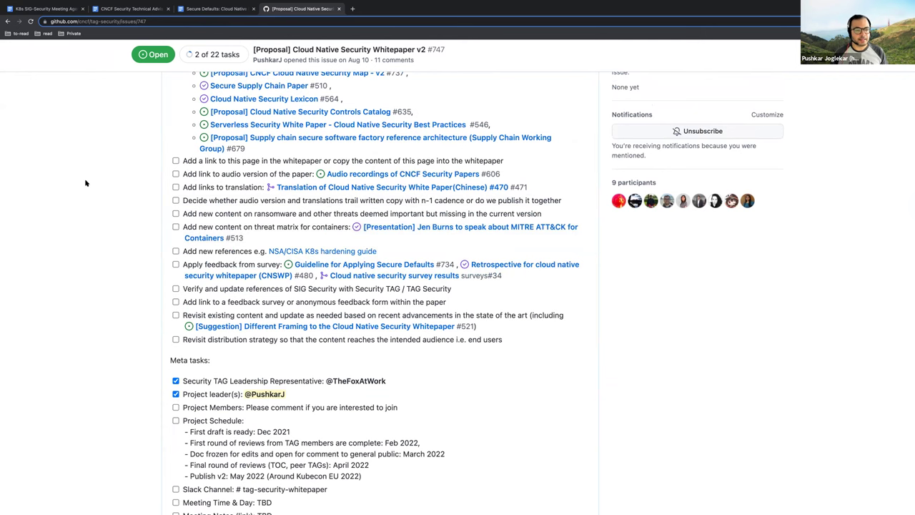
scroll(85, 183, "up", 2)
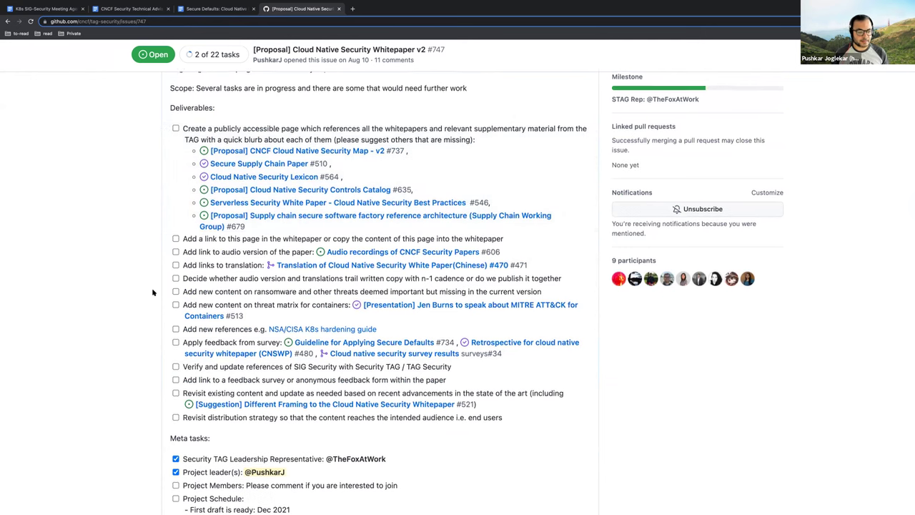
scroll(152, 291, "down", 5)
scroll(153, 292, "down", 10)
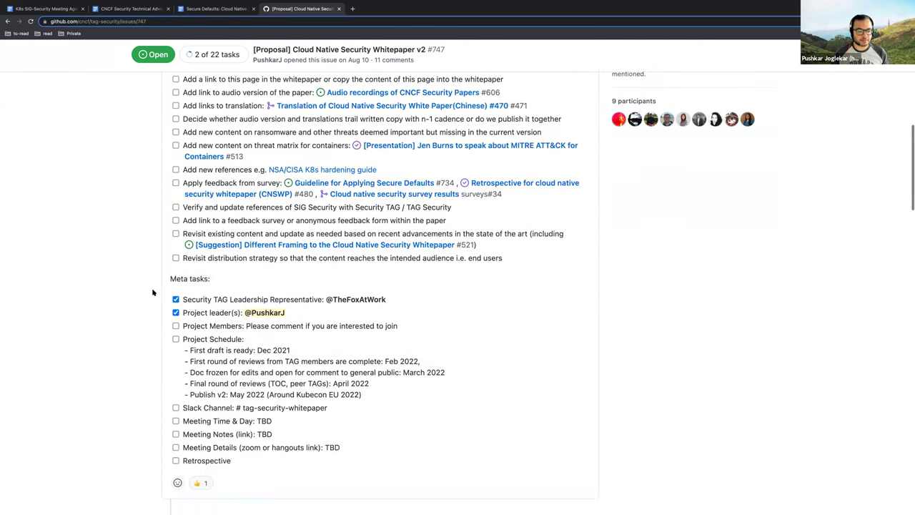
scroll(153, 292, "down", 4)
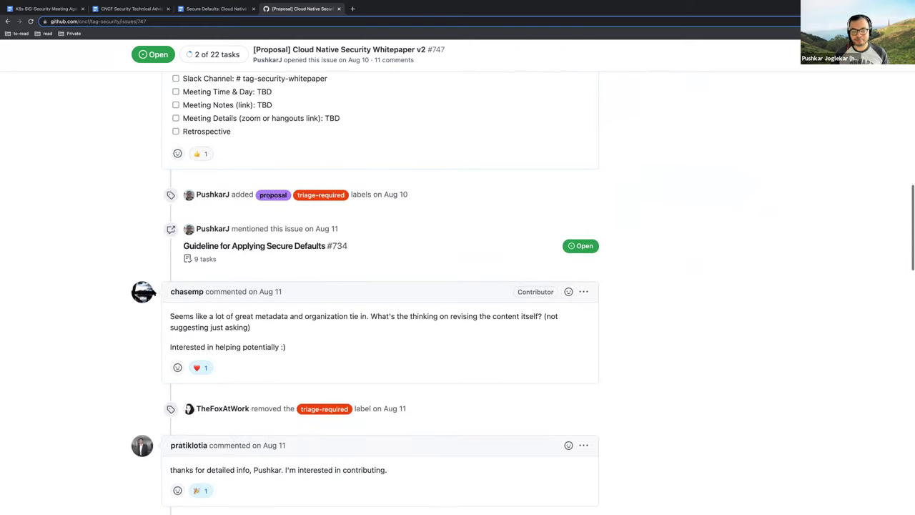
scroll(152, 291, "down", 3)
scroll(152, 291, "up", 12)
scroll(152, 292, "up", 7)
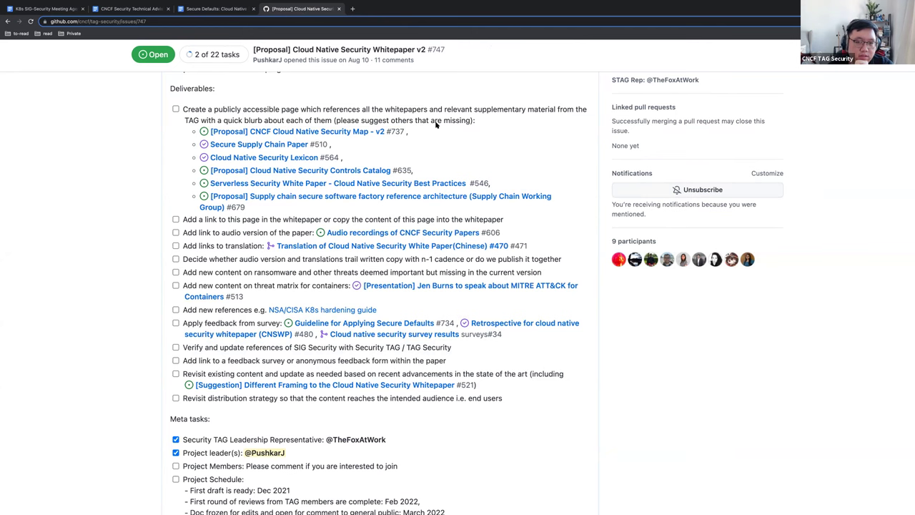
Edit the issue description, adding the unchecked deliverable "Add Micro-survey results and work done based on that" after the distribution strategy task.
scroll(435, 123, "up", 5)
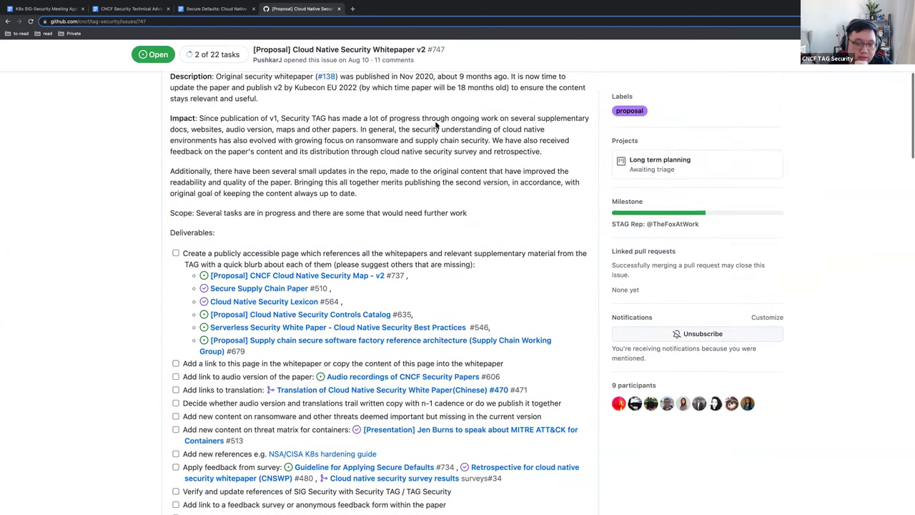
scroll(435, 123, "up", 1)
left_click(580, 81)
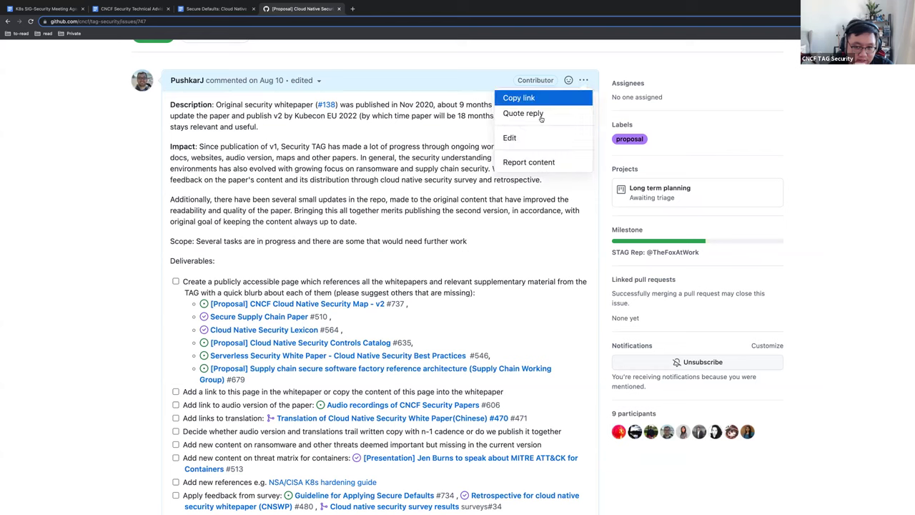
left_click(533, 138)
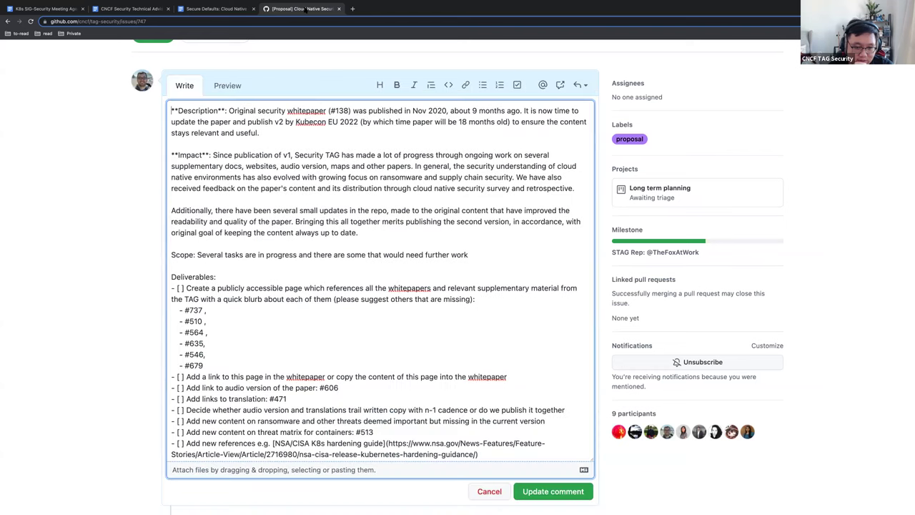
scroll(309, 303, "down", 3)
scroll(310, 303, "down", 3)
left_click(516, 314)
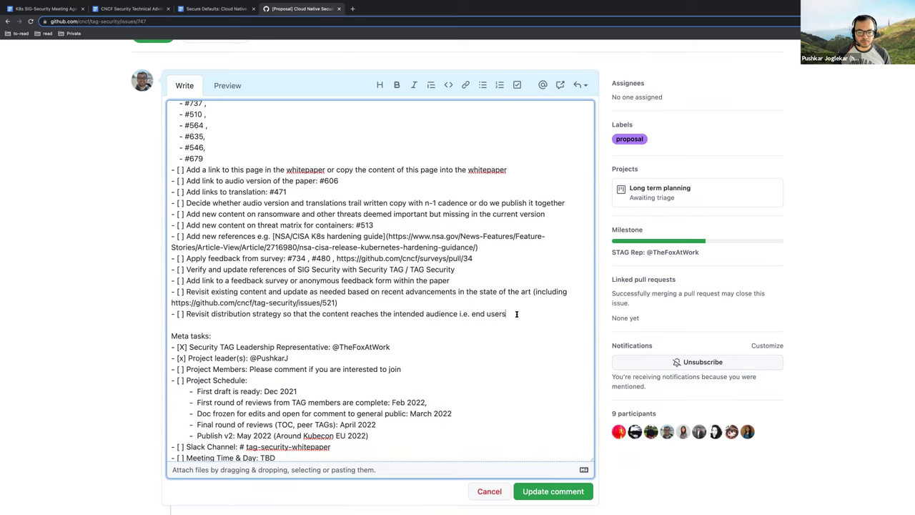
key("Return")
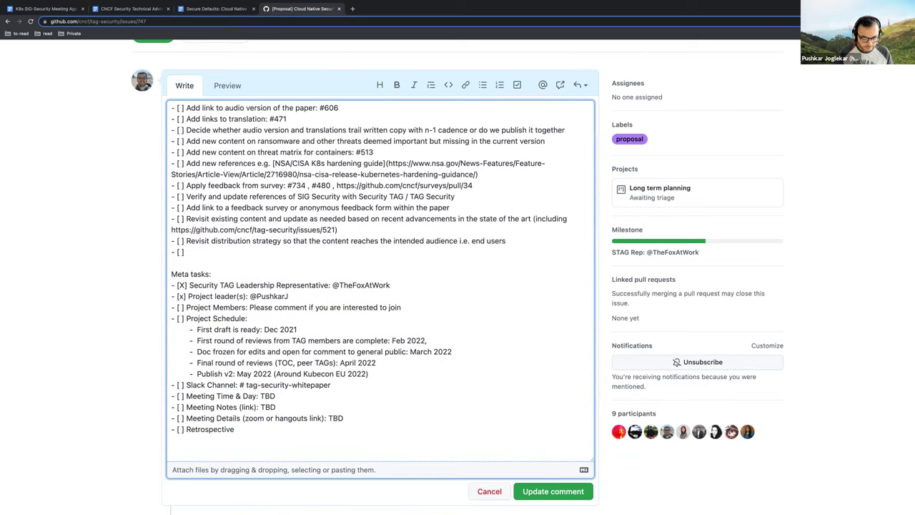
type("Add ")
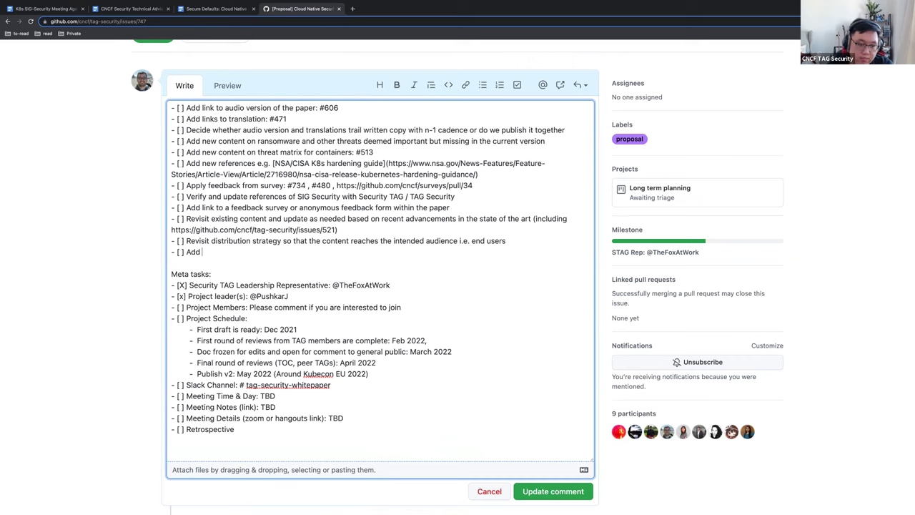
type("Micro-survey results and work done ")
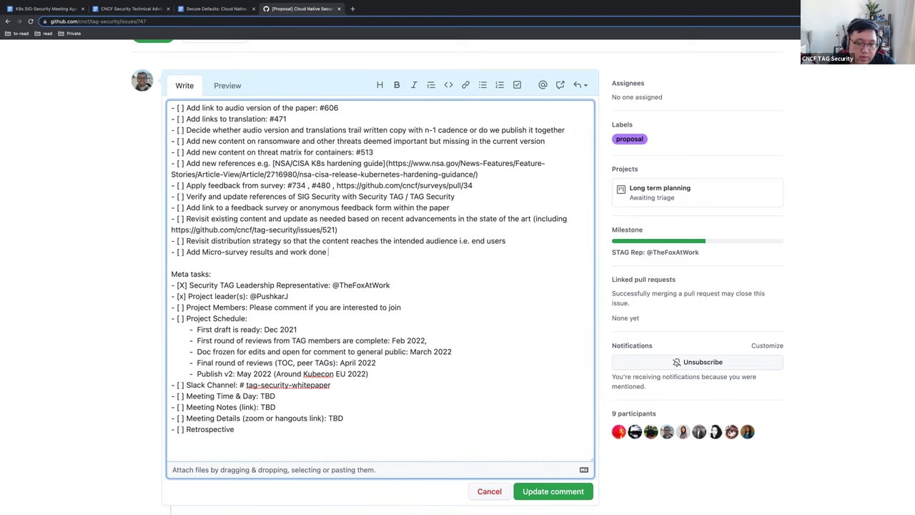
type("based on that")
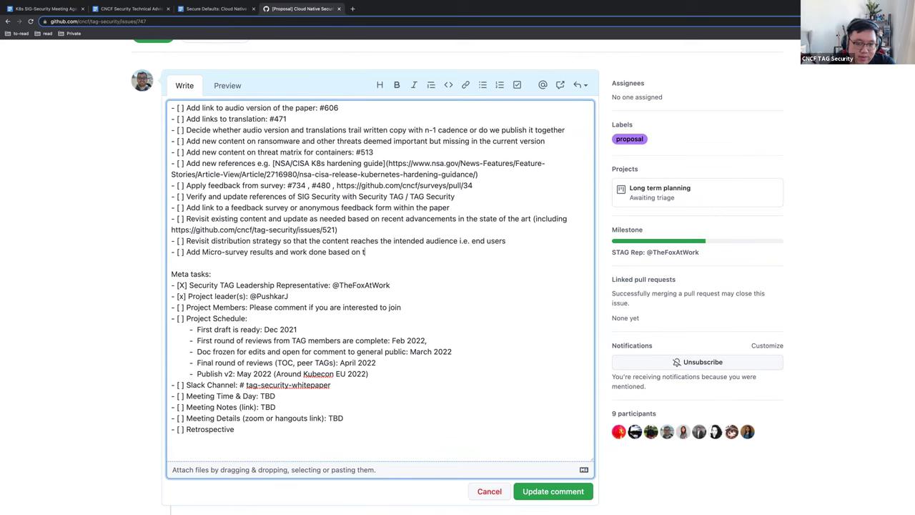
Add another unchecked deliverable reading "NIST SSDF guide mapping" below the micro-survey task.
key("Return")
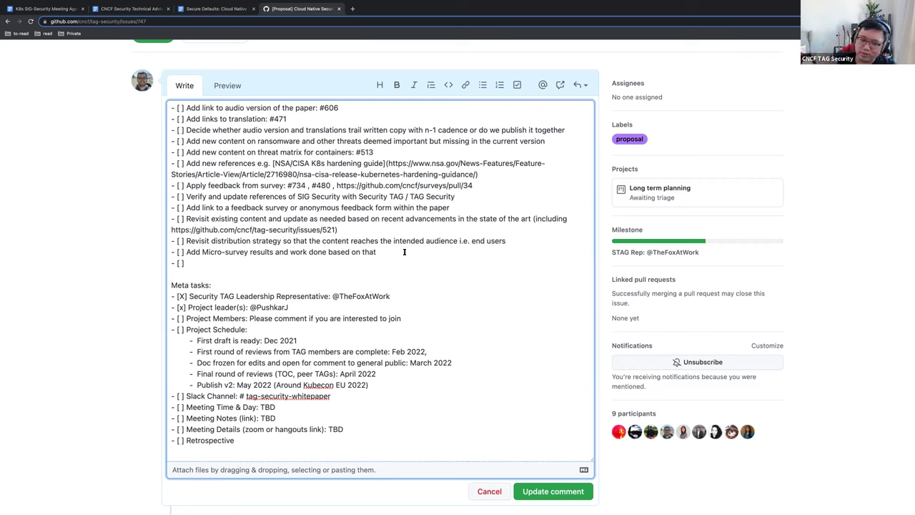
type("NIST ")
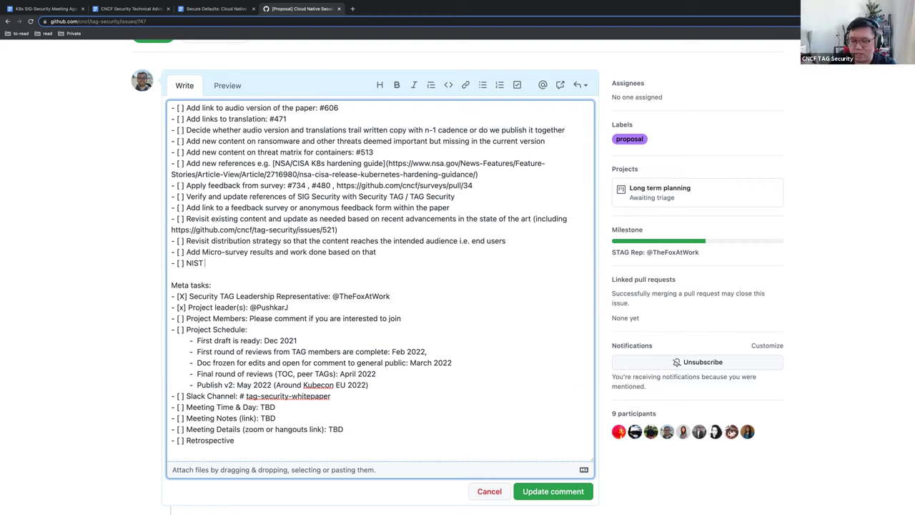
type("guide mapping")
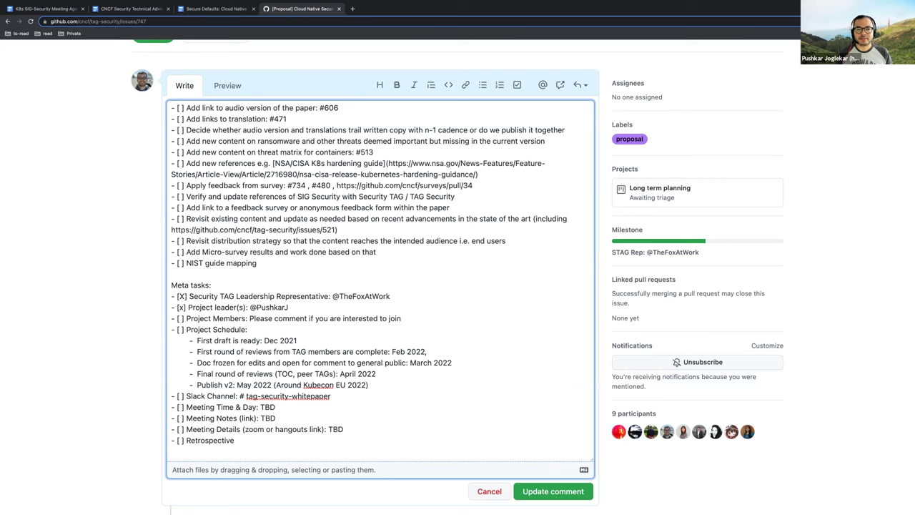
left_click(205, 263)
type("SSCF guide")
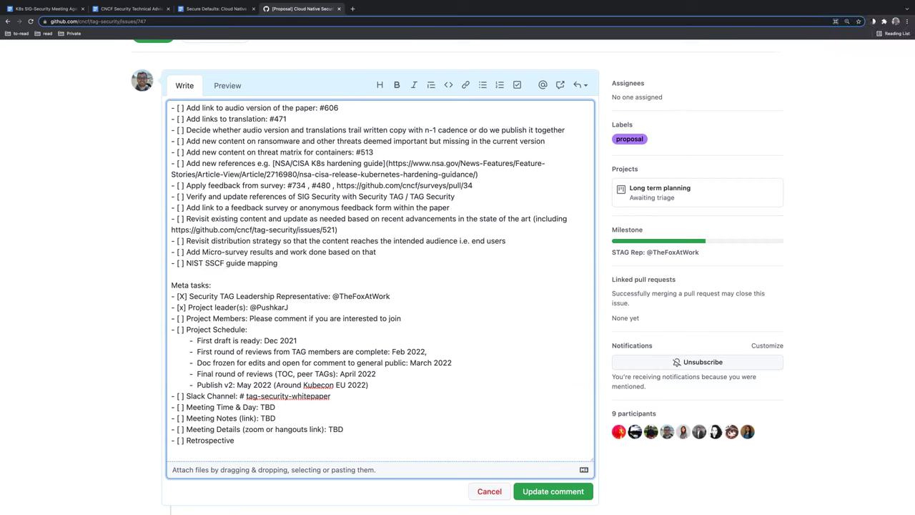
key("BackSpace")
type("D")
key("End")
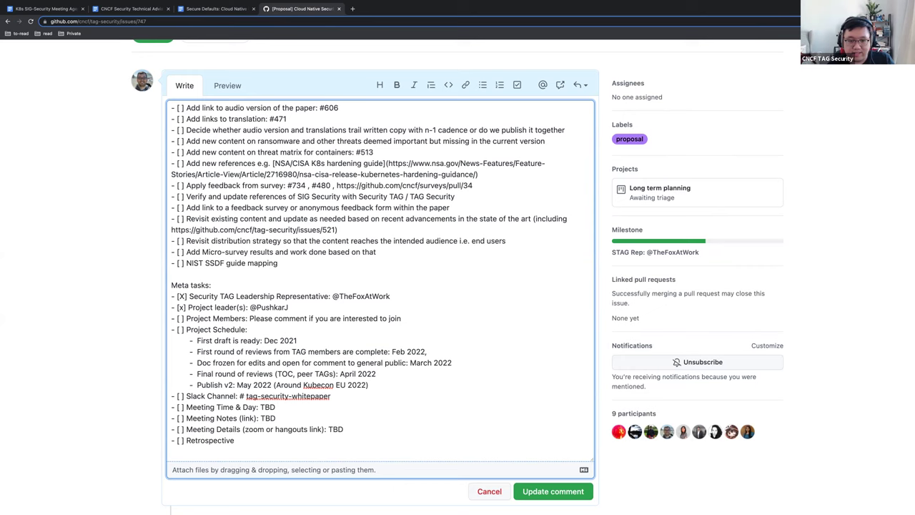
Insert "(Secure Software Development Framework)" after "SSDF" in the NIST deliverable.
left_click(224, 263)
type("(Secure Software")
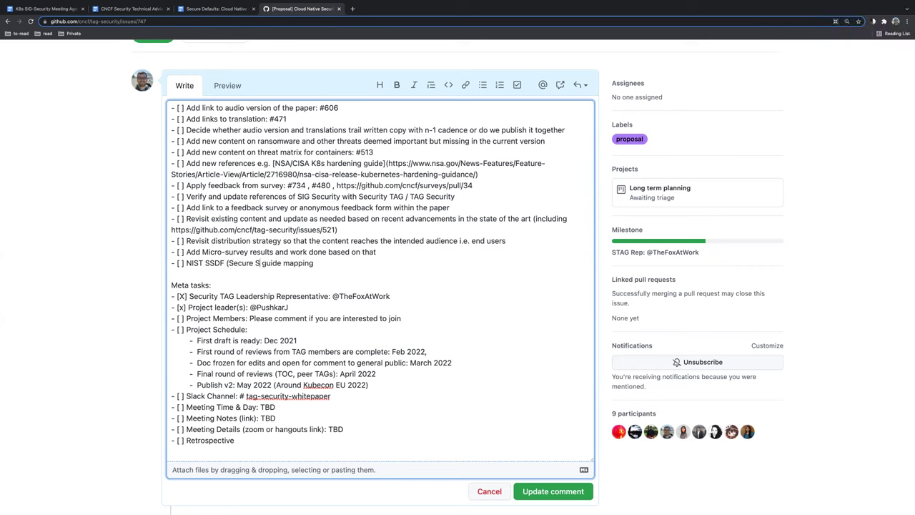
type(" Development Fra")
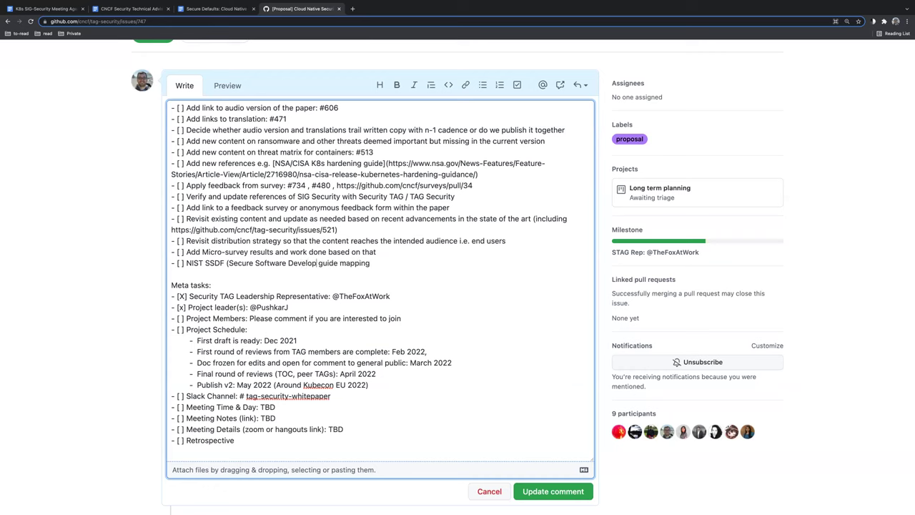
type("mework)")
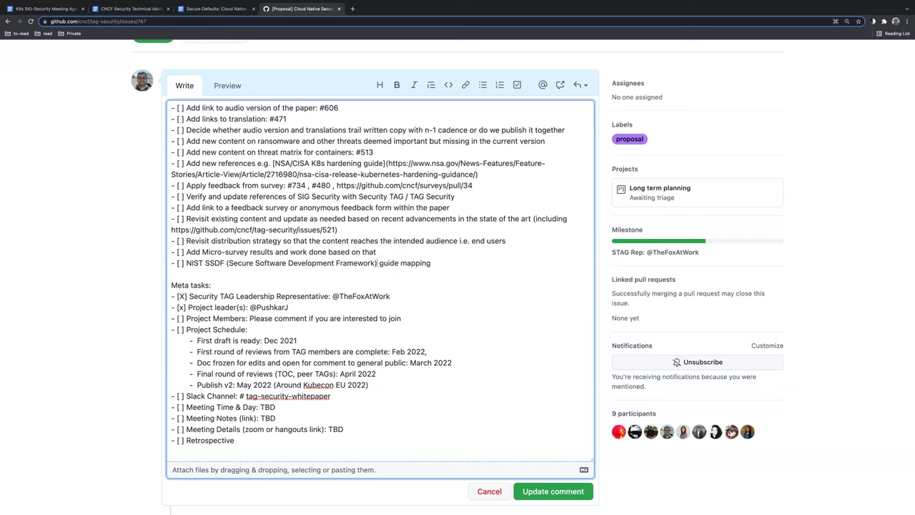
left_click(431, 263)
left_click(226, 263)
type("Da")
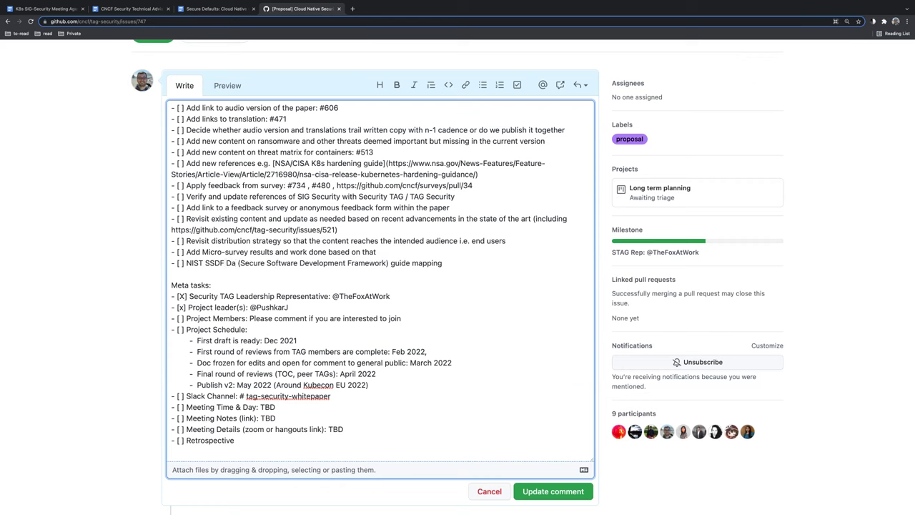
key("BackSpace")
type("raft")
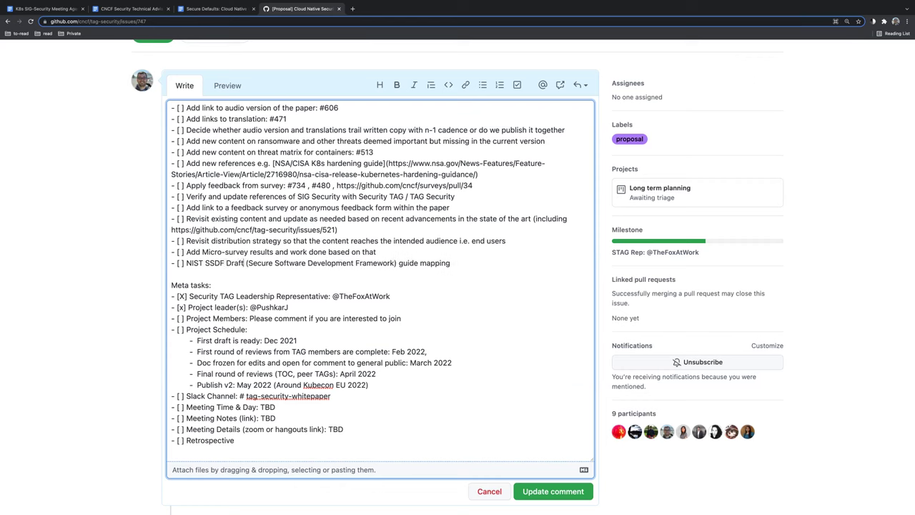
key("shift+Left")
key("shift+Left")
key("shift+Left")
key("shift+Left")
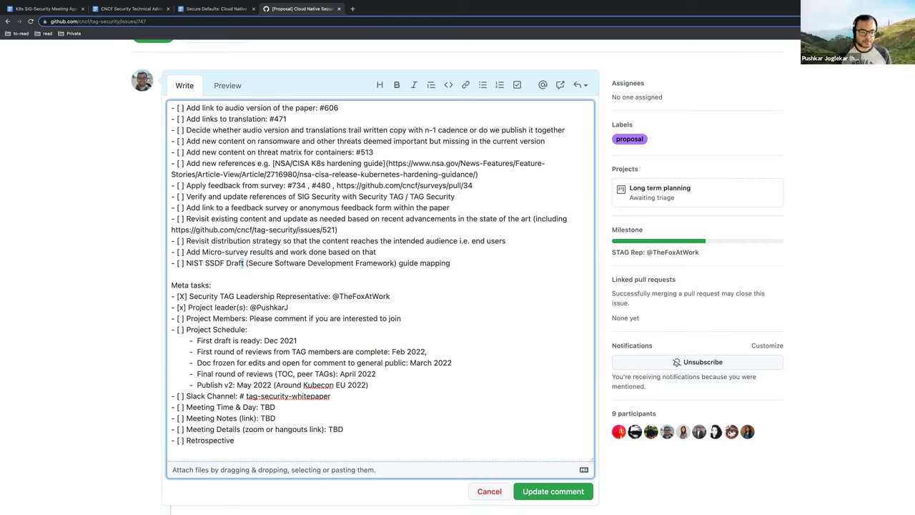
key("shift+Left")
key("BackSpace")
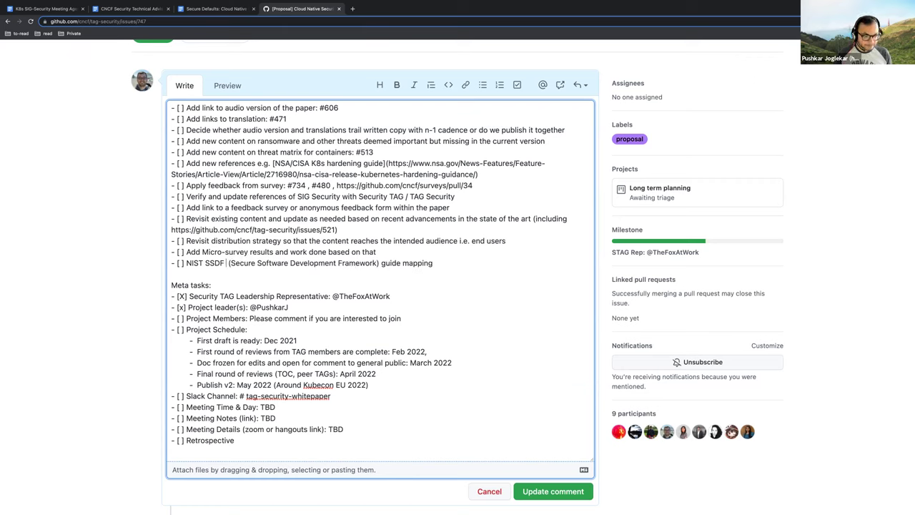
key("BackSpace")
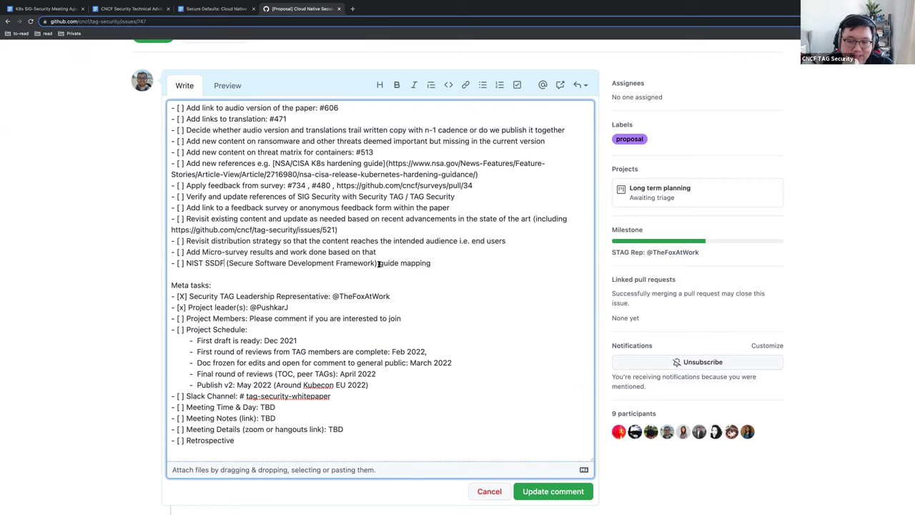
Insert the word "Draft" before "guide mapping" in the NIST SSDF deliverable.
left_click(380, 263)
type("Draft")
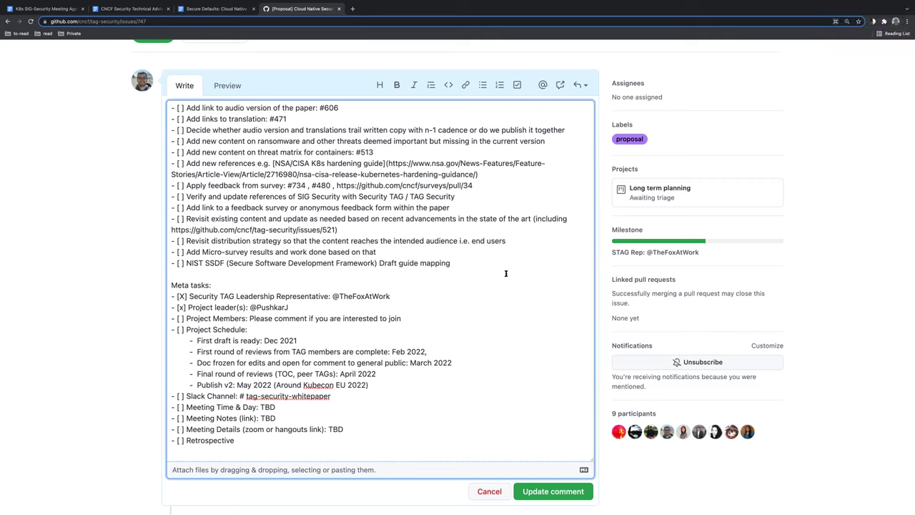
Capitalize "Guide" in the NIST SSDF deliverable and save the updated issue description.
key("Delete")
type("G")
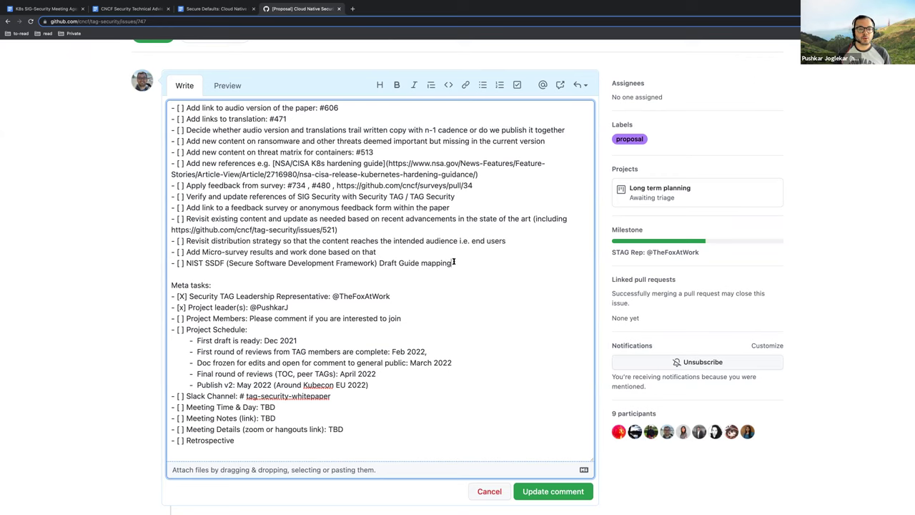
left_click(556, 491)
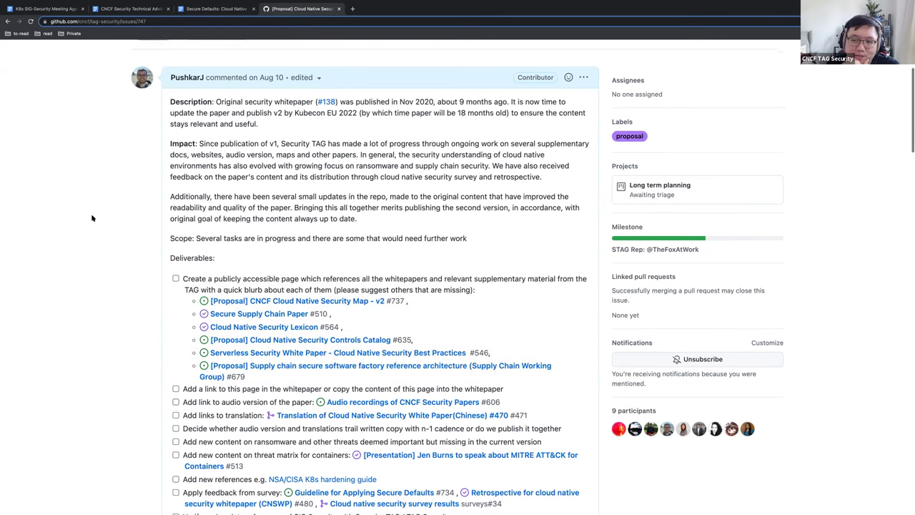
Reopen the issue description for editing and set the month of the "First draft is ready" schedule entry to Jan.
scroll(92, 218, "down", 2)
scroll(92, 218, "down", 3)
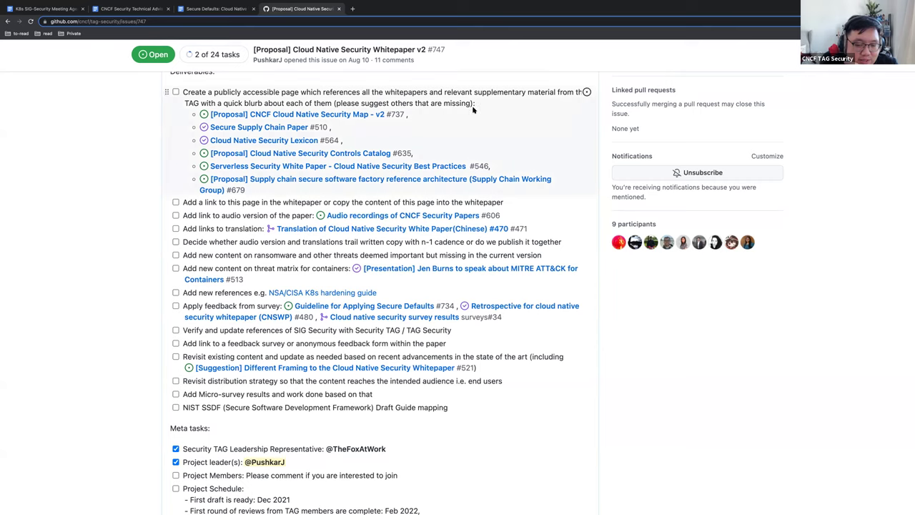
scroll(493, 111, "up", 1)
scroll(521, 117, "up", 3)
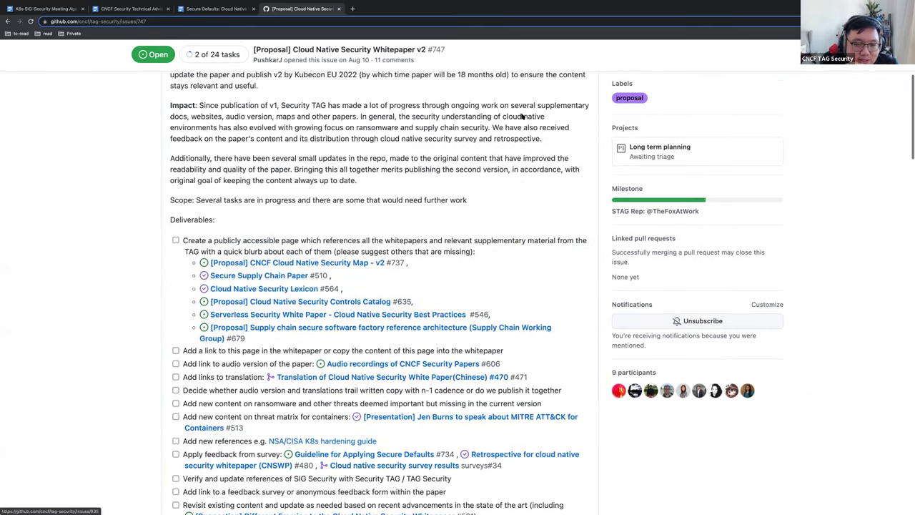
left_click(583, 114)
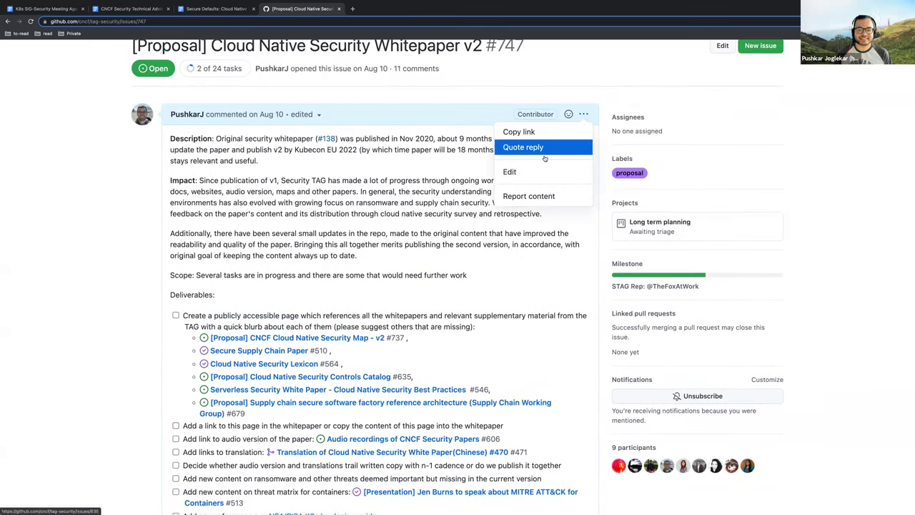
left_click(537, 170)
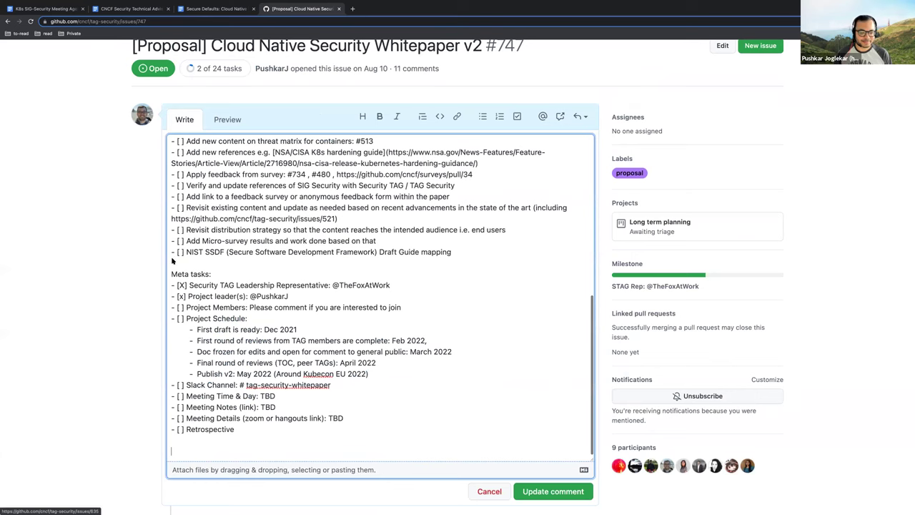
scroll(172, 262, "down", 1)
double_click(269, 267)
type("Jan")
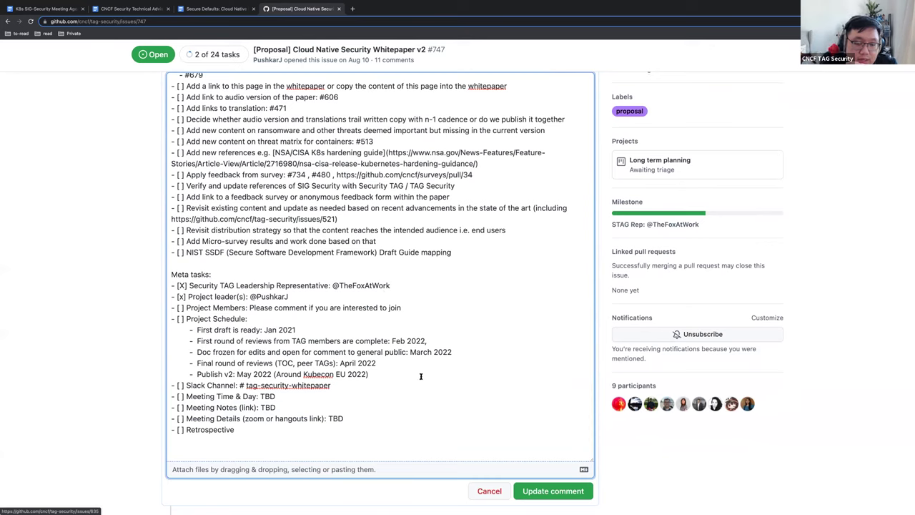
Add the entry "Scoping and brainstorm: Dec 2021" to the project schedule, directly above the first draft entry.
left_click(196, 330)
key("Return")
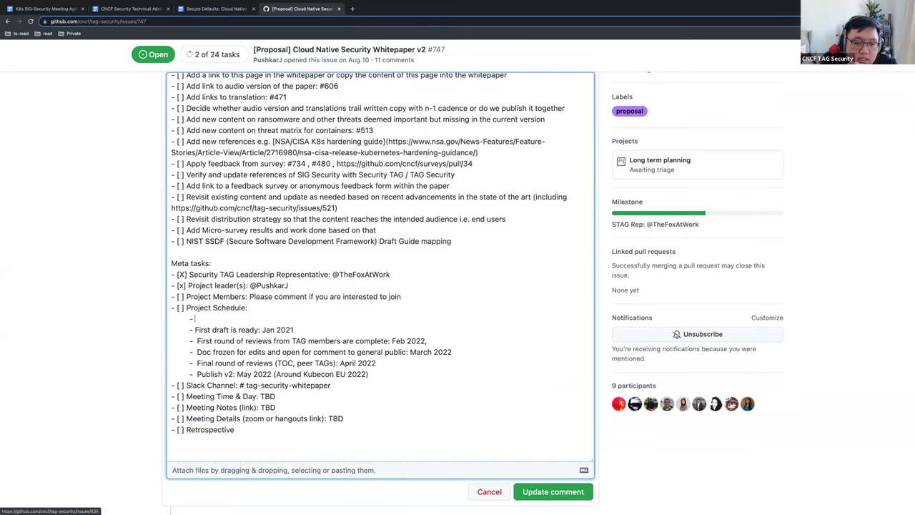
type("S")
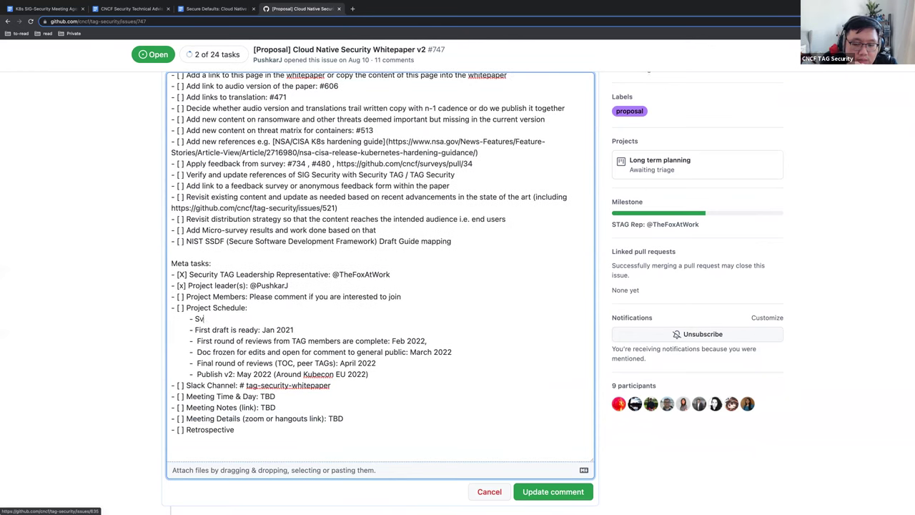
type("coping and brainstorm: Dec 2021")
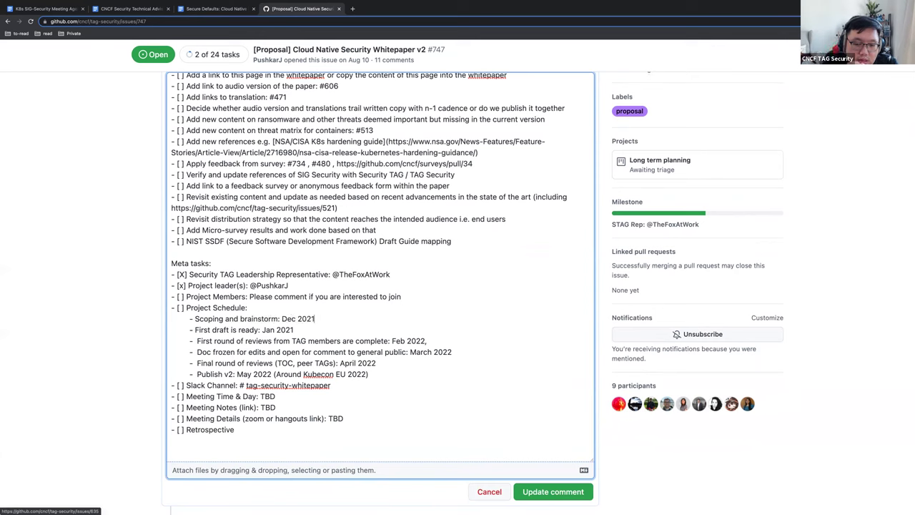